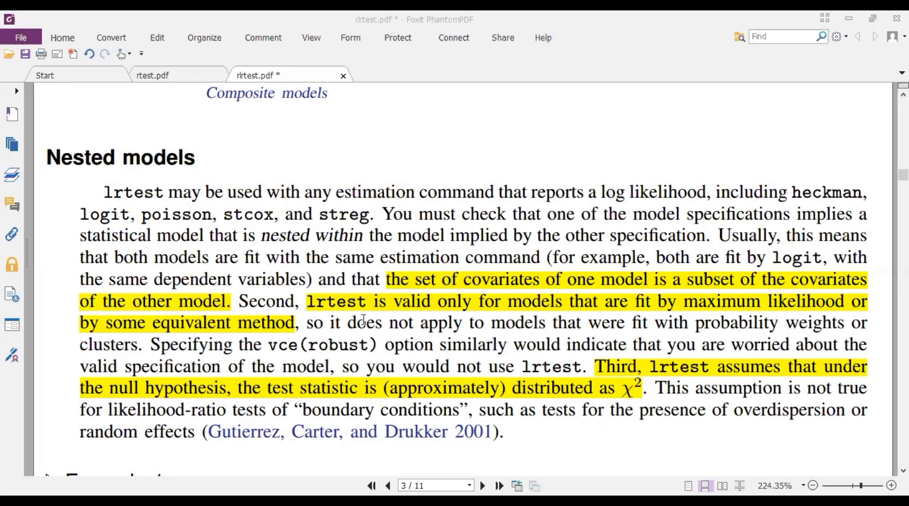
# Read the Nested models section for the lrtest requirements, including the note on the vce(robust) option.
pyautogui.tripleClick(82, 161)
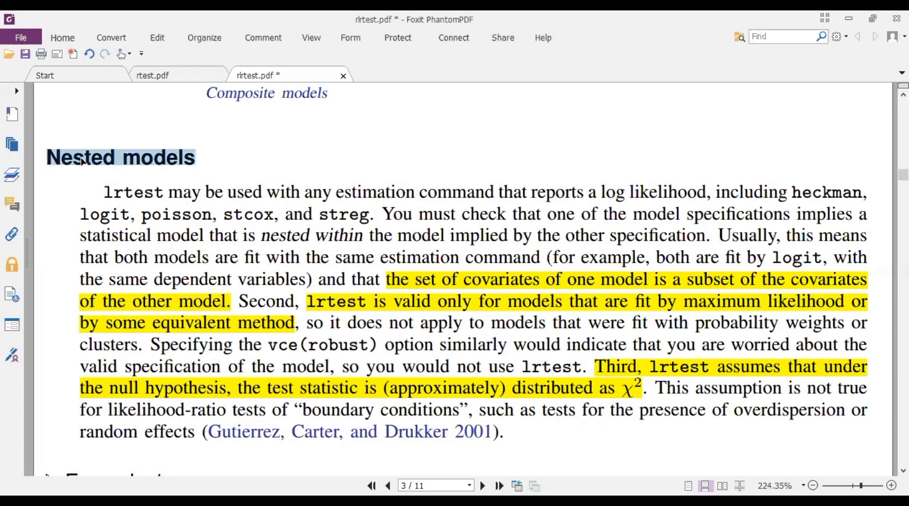
pyautogui.click(168, 155)
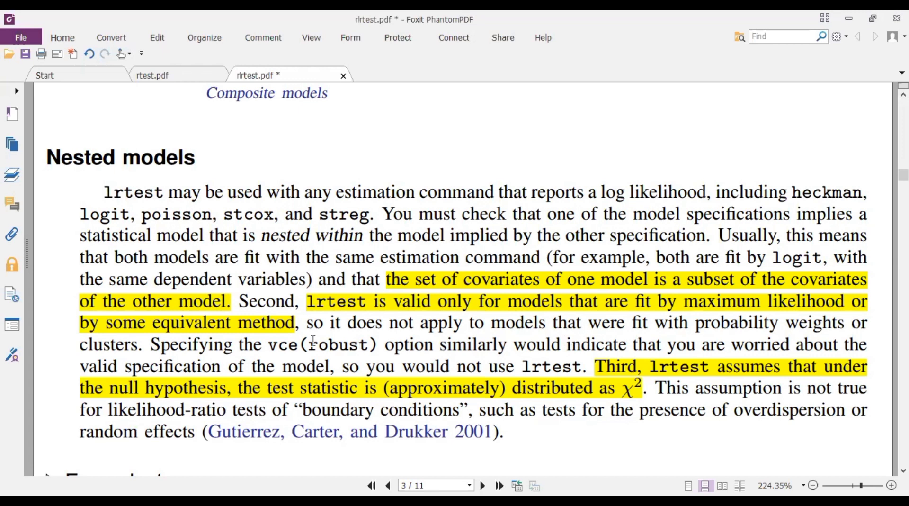
pyautogui.moveTo(269, 346); pyautogui.dragTo(379, 345)
pyautogui.click(414, 346)
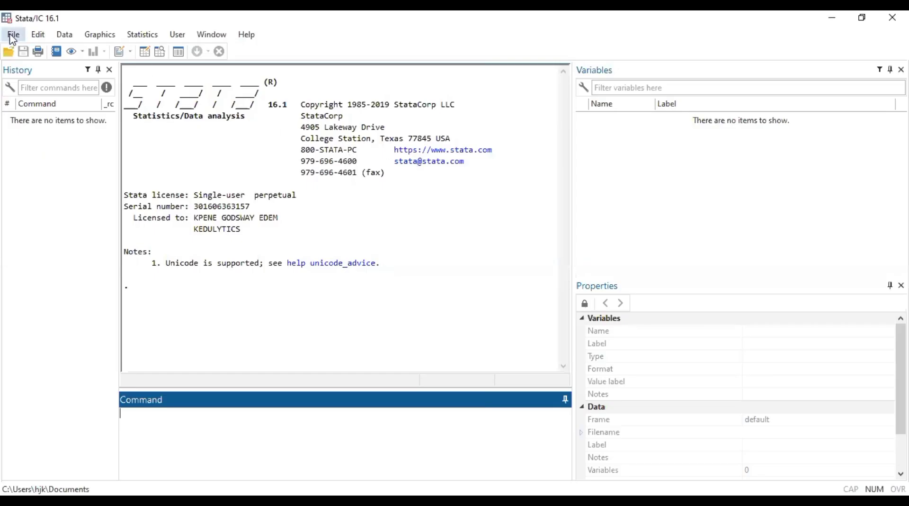
# Switch to Stata and import the SPSS Sex_disparity .sav dataset.
pyautogui.click(13, 36)
pyautogui.press('Right')
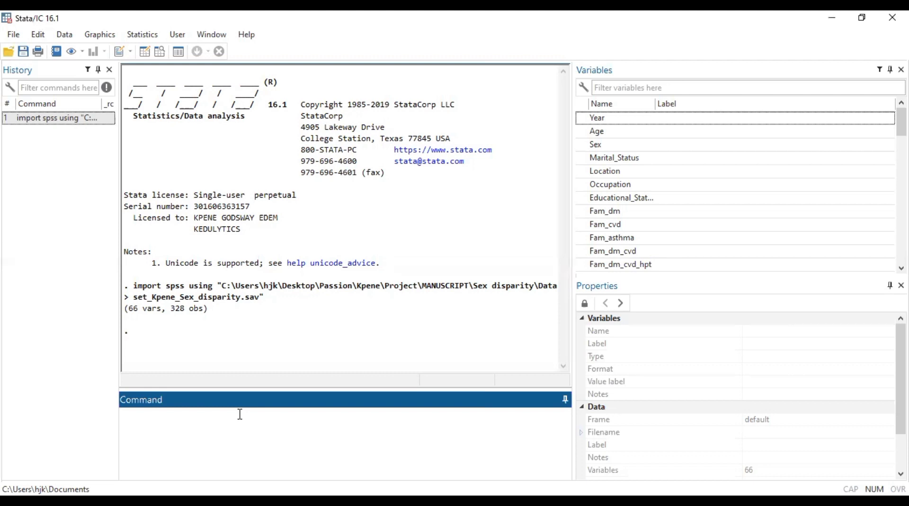
# Start a reg command with SBP as the dependent variable.
pyautogui.write('reg')
pyautogui.scroll(-8, 738, 189)
pyautogui.scroll(-4, 848, 201)
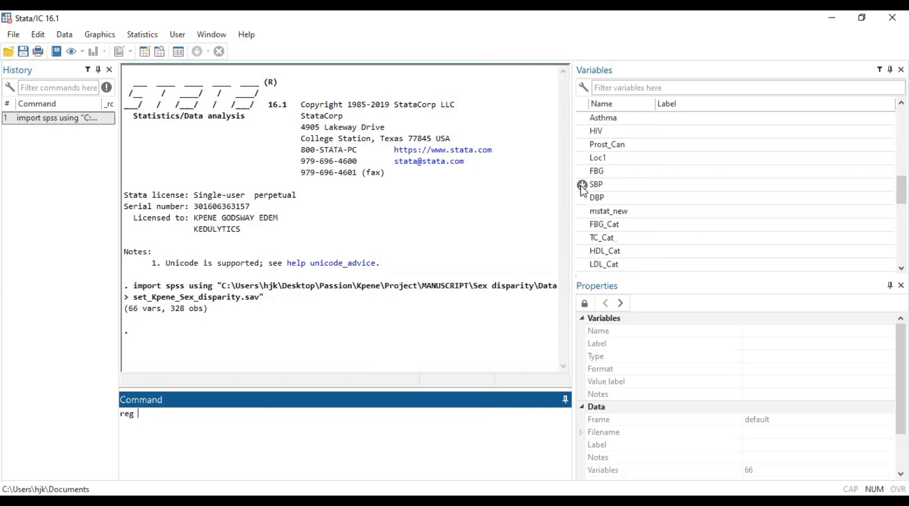
pyautogui.click(583, 186)
pyautogui.click(177, 417)
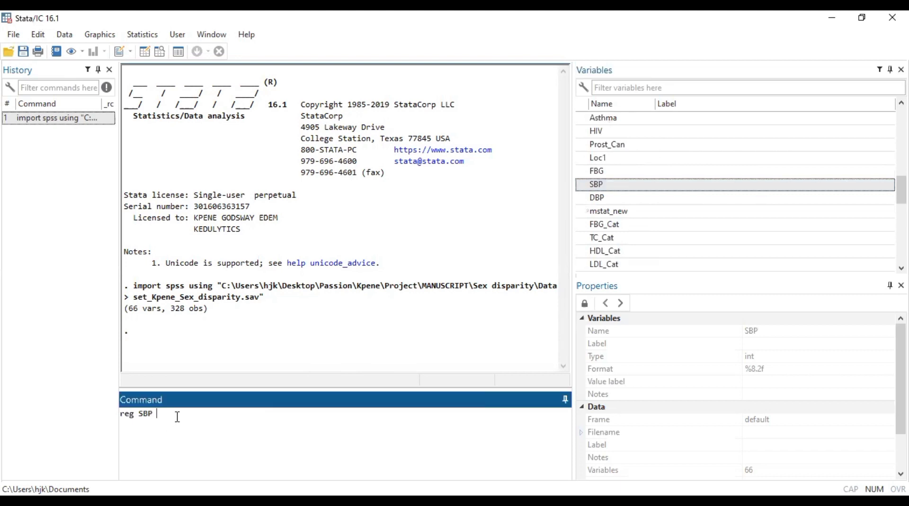
# Add Age, Sex, Marital_Status, Location, Occupation and Educational_Status as predictors in the regression command.
pyautogui.scroll(12, 739, 190)
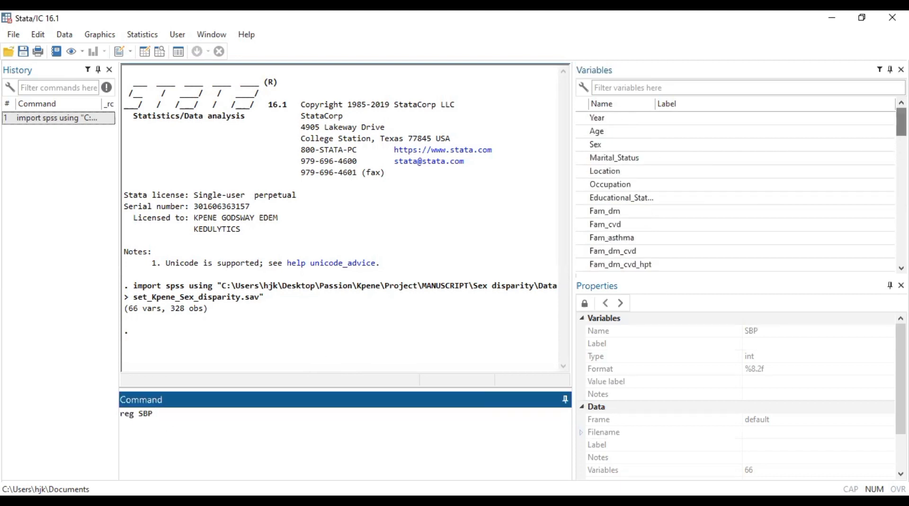
pyautogui.click(584, 131)
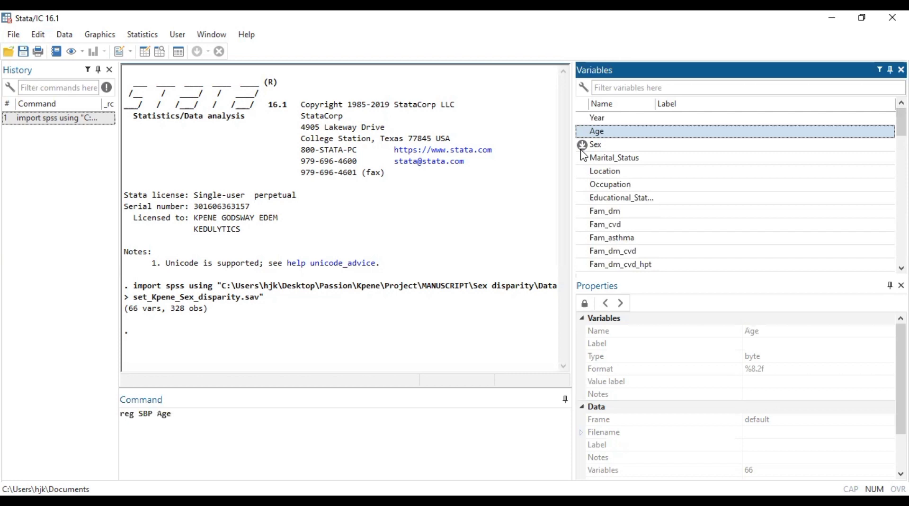
pyautogui.click(583, 145)
pyautogui.click(583, 158)
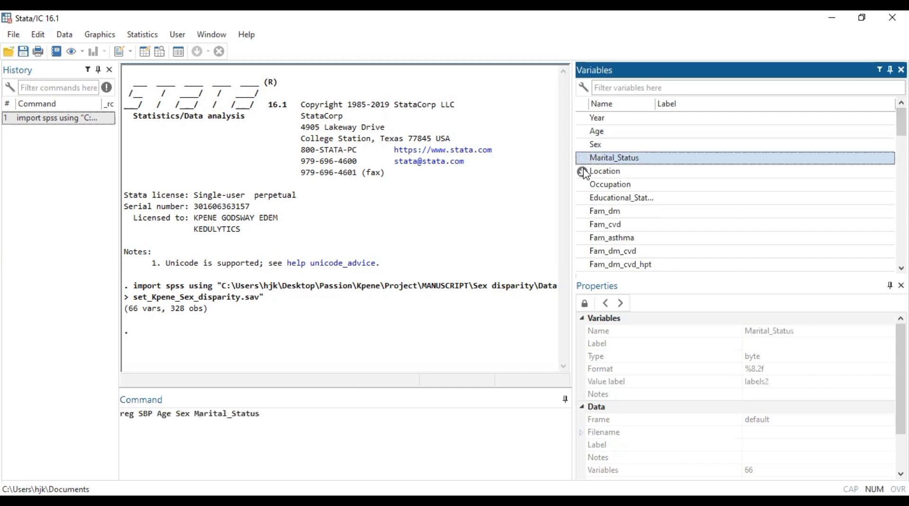
pyautogui.click(583, 172)
pyautogui.click(583, 185)
pyautogui.click(583, 198)
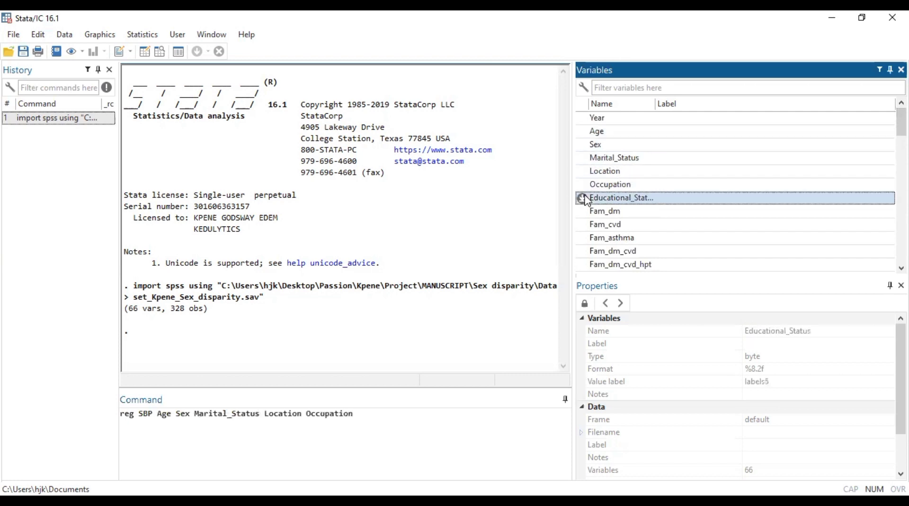
# Prefix Sex, Marital_Status, Location, Occupation and Educational_Status with i. as factor variables and run the regression.
pyautogui.click(180, 415)
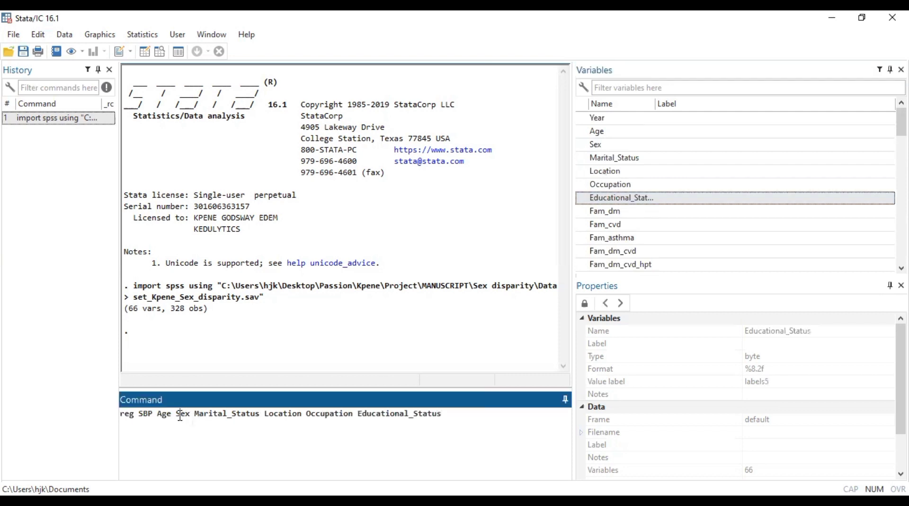
pyautogui.write('i.')
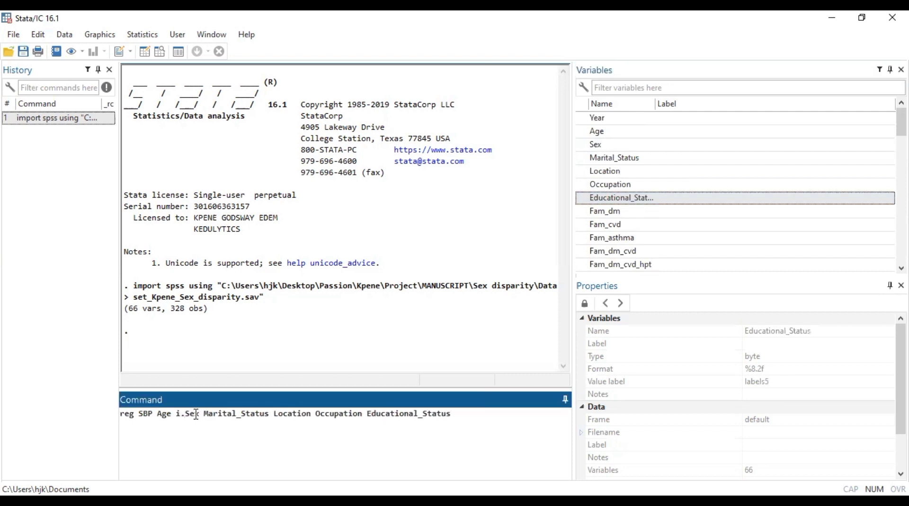
pyautogui.click(203, 414)
pyautogui.write('i.')
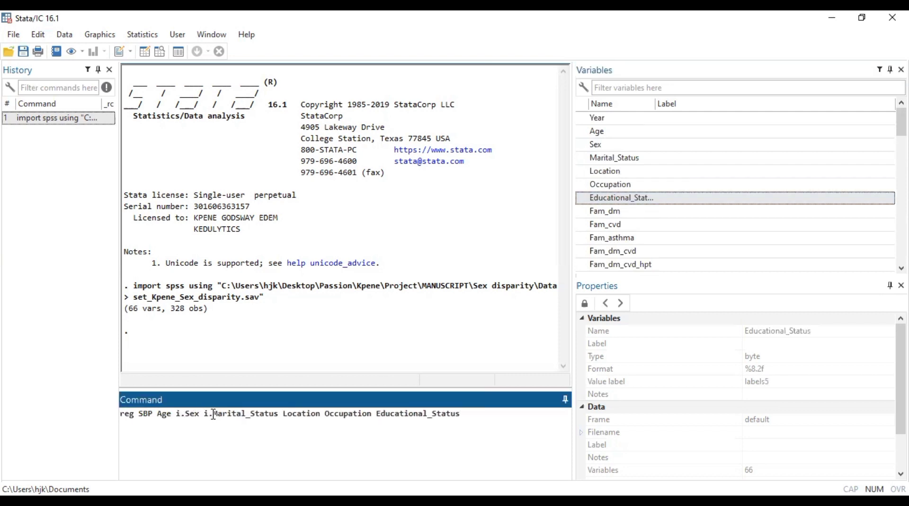
pyautogui.click(284, 415)
pyautogui.write('i.')
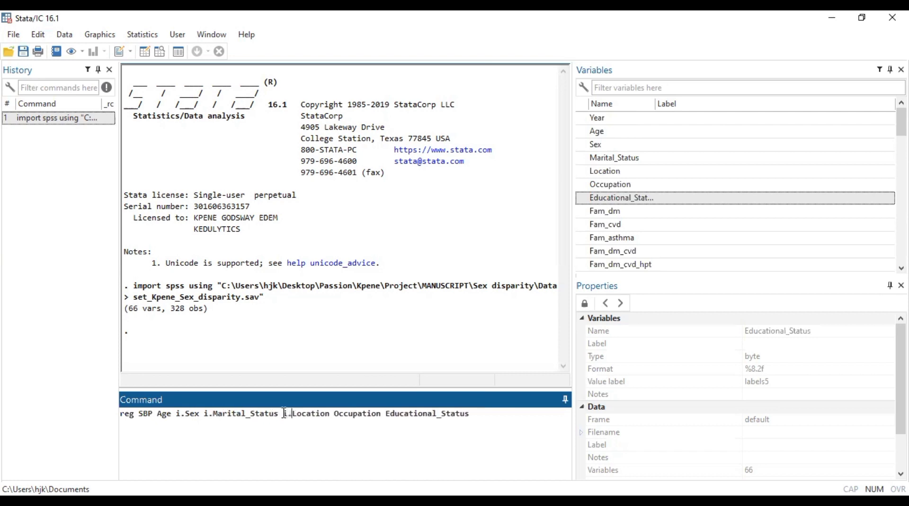
pyautogui.click(337, 415)
pyautogui.write('i.')
pyautogui.write('i.')
pyautogui.click(511, 412)
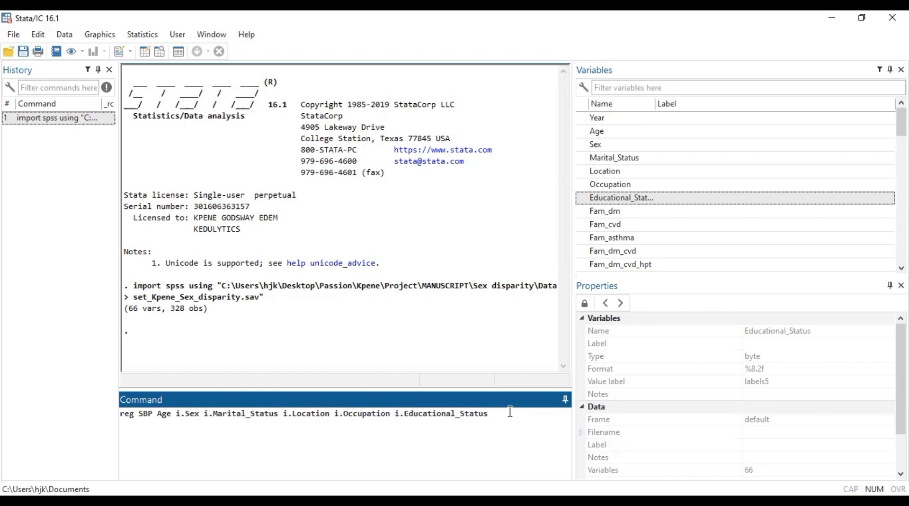
pyautogui.press('Return')
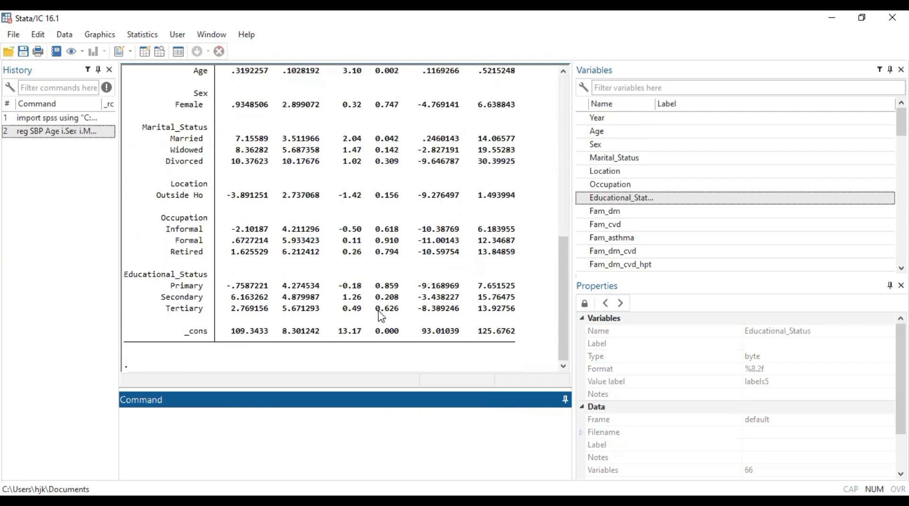
# Save the full model's results with the command estimate store Kedulytics.
pyautogui.write('estimate')
pyautogui.click(246, 418)
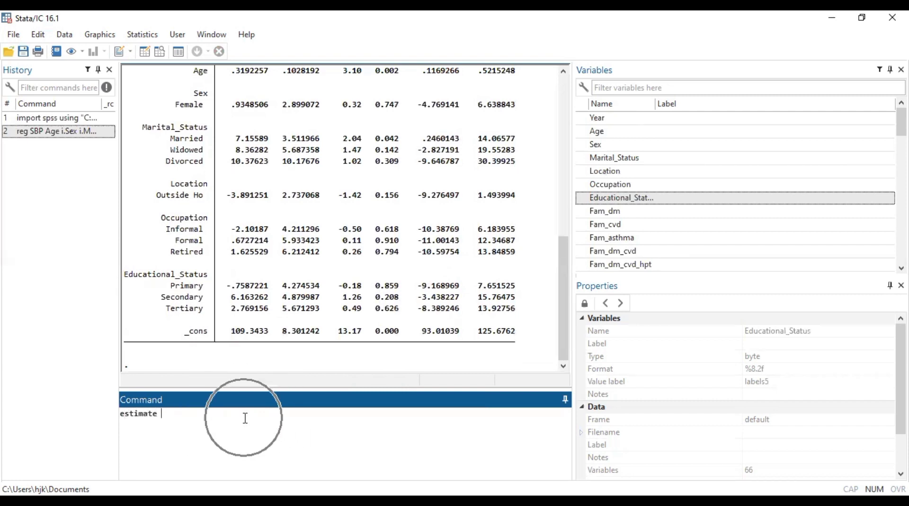
pyautogui.click(151, 427)
pyautogui.click(150, 427)
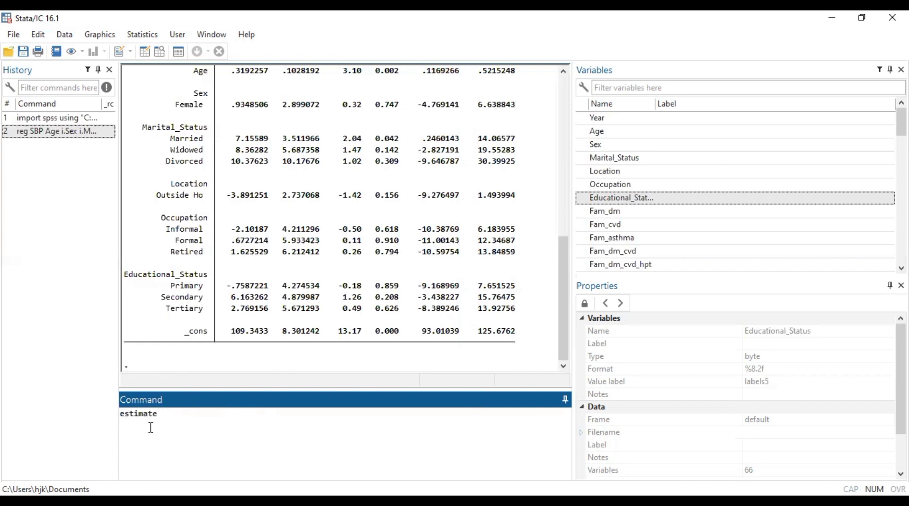
pyautogui.click(151, 428)
pyautogui.write('store Kedulytics')
pyautogui.press('Return')
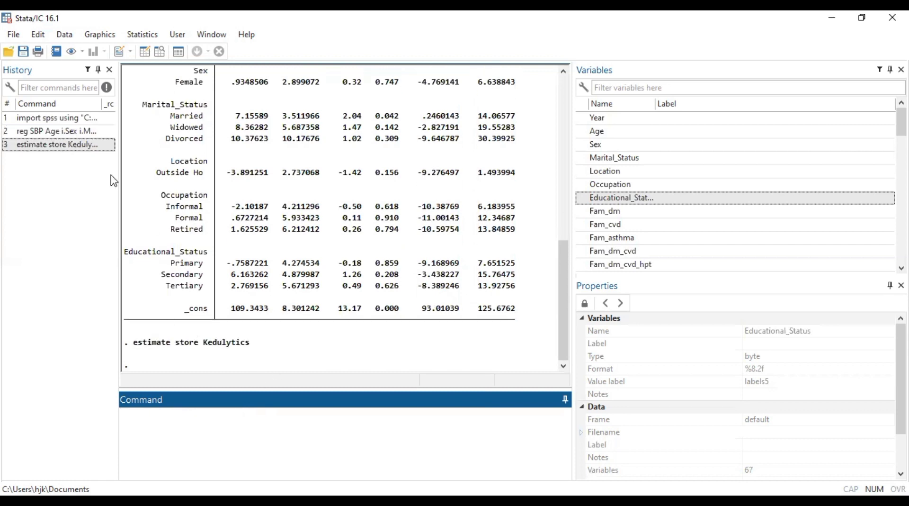
# Recall the regression command, remove i.Occupation and i.Educational_Status, and run the reduced model.
pyautogui.press('pageup')
pyautogui.press('pageup')
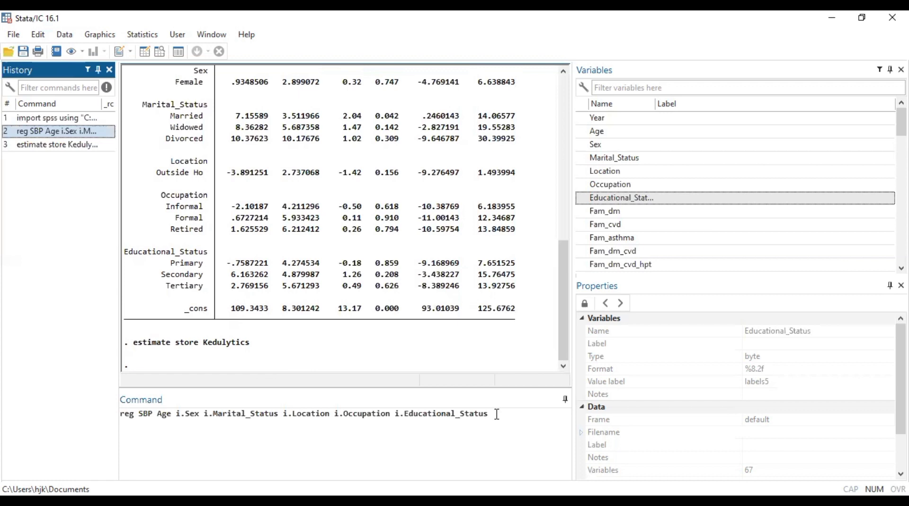
pyautogui.press('BackSpace')
pyautogui.press('BackSpace')
pyautogui.press('BackSpace')
pyautogui.press('BackSpace')
pyautogui.press('BackSpace')
pyautogui.press('BackSpace')
pyautogui.press('BackSpace')
pyautogui.press('BackSpace')
pyautogui.press('BackSpace')
pyautogui.press('BackSpace')
pyautogui.press('BackSpace')
pyautogui.press('BackSpace')
pyautogui.press('BackSpace')
pyautogui.press('BackSpace')
pyautogui.press('BackSpace')
pyautogui.press('BackSpace')
pyautogui.press('BackSpace')
pyautogui.press('BackSpace')
pyautogui.press('BackSpace')
pyautogui.press('BackSpace')
pyautogui.press('BackSpace')
pyautogui.press('BackSpace')
pyautogui.press('BackSpace')
pyautogui.press('BackSpace')
pyautogui.press('BackSpace')
pyautogui.press('BackSpace')
pyautogui.press('BackSpace')
pyautogui.press('BackSpace')
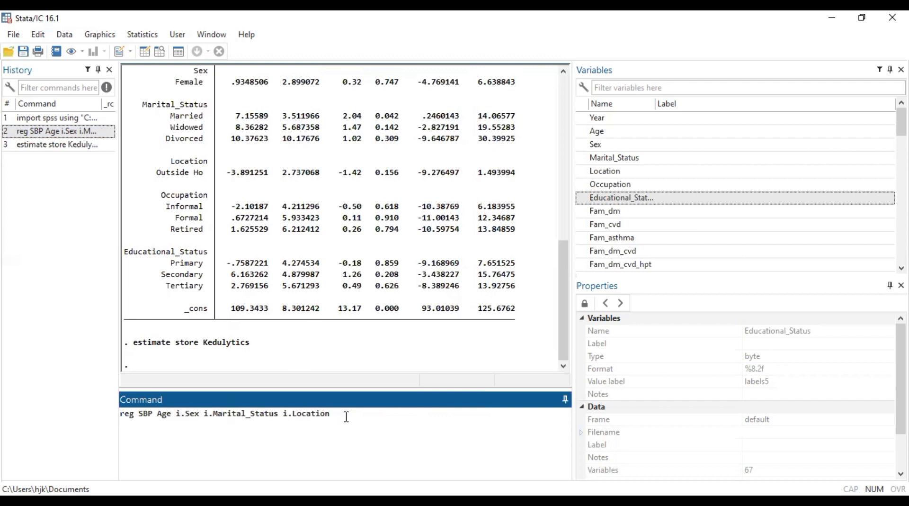
pyautogui.press('Return')
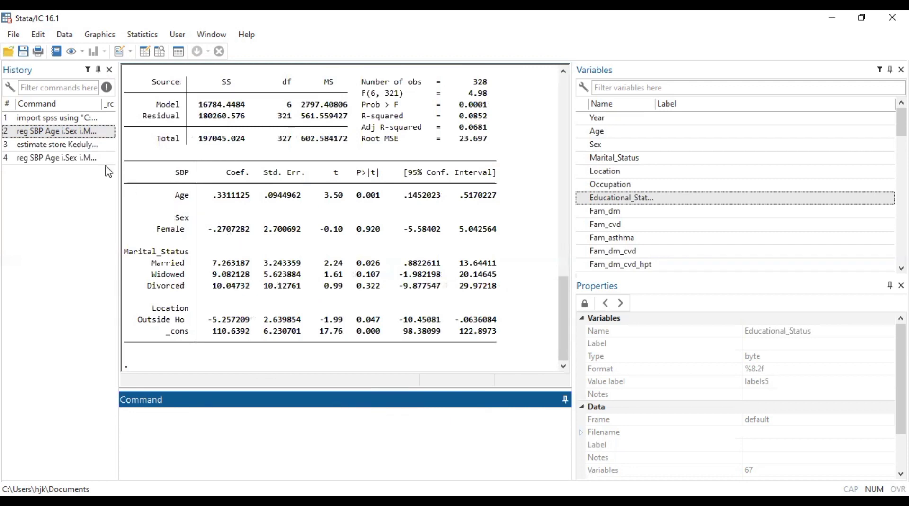
# Store the reduced model's estimates under the licensee's surname and run lrtest comparing Kedulytics with that stored model.
pyautogui.write('estimate store Kpene')
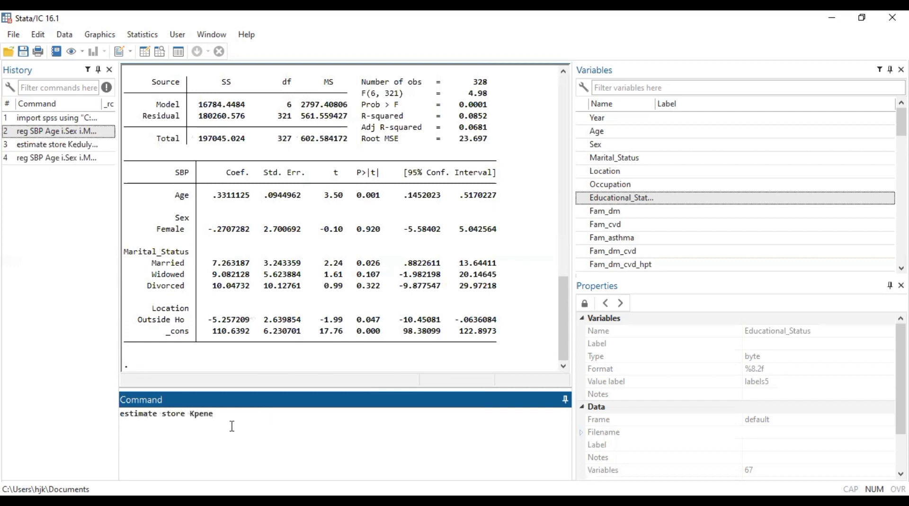
pyautogui.press('Return')
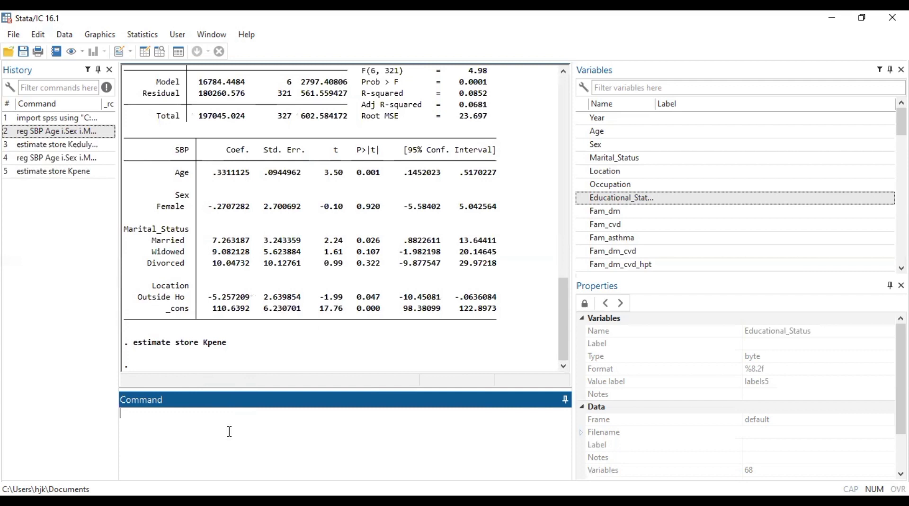
pyautogui.write('lrtest')
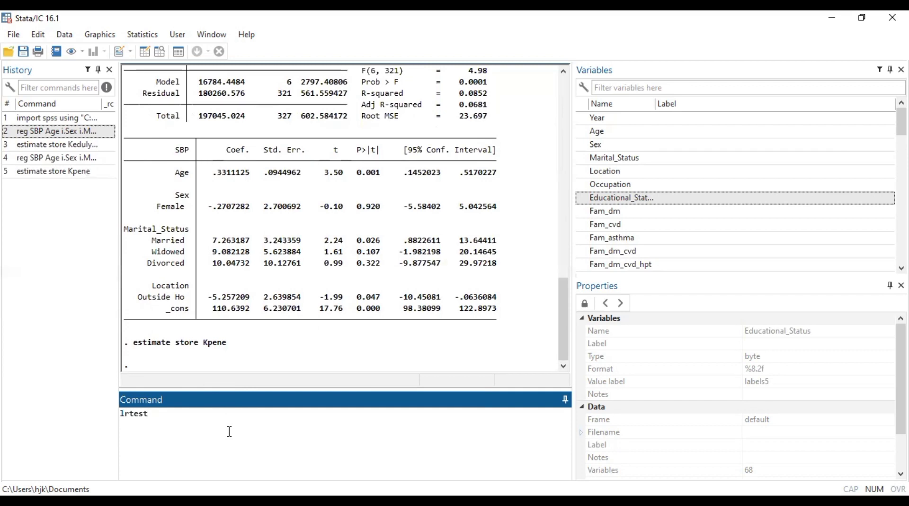
pyautogui.write('Kedulytics Kpene')
pyautogui.press('Return')
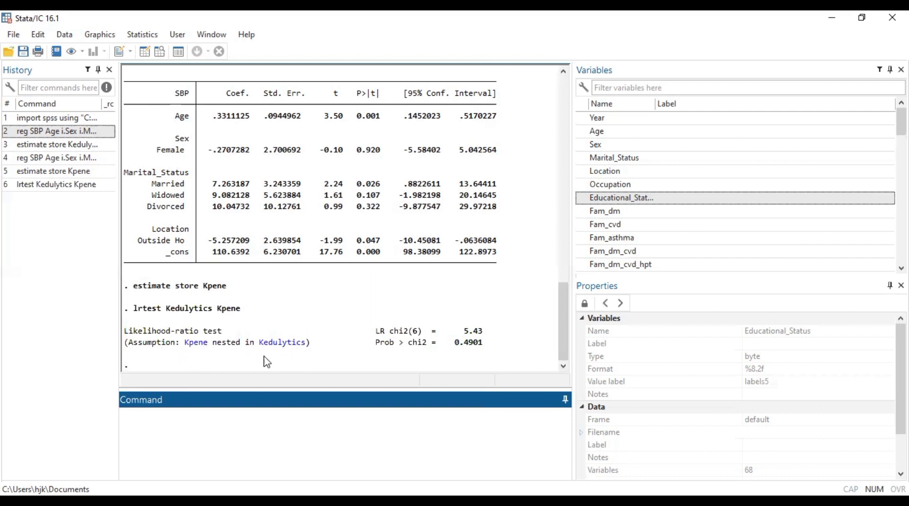
# Replay the stored estimates of the reduced model and of the Kedulytics model from the lrtest output.
pyautogui.click(195, 346)
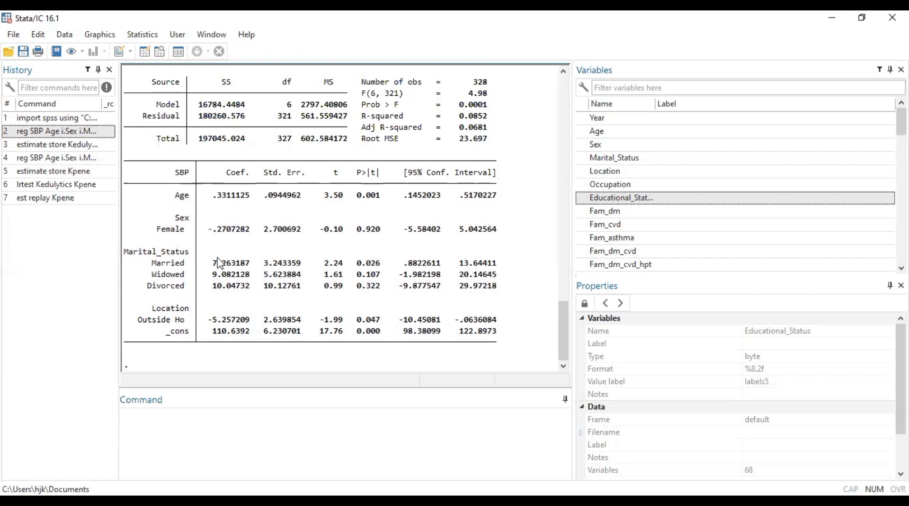
pyautogui.moveTo(562, 314); pyautogui.dragTo(566, 296)
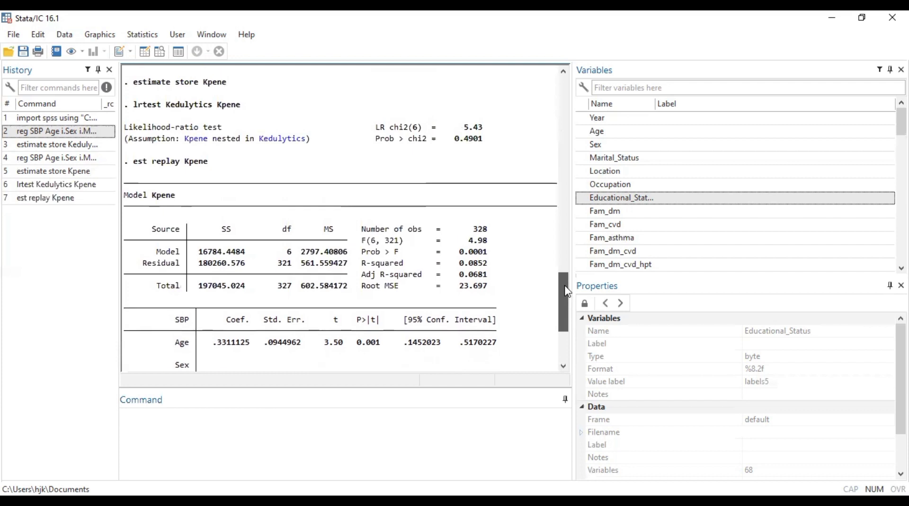
pyautogui.click(292, 154)
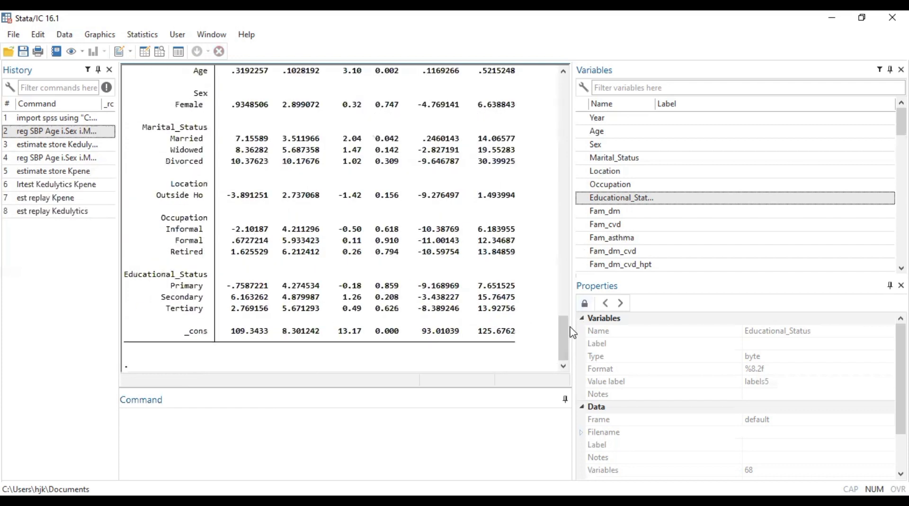
pyautogui.scroll(2, 570, 319)
pyautogui.moveTo(570, 318); pyautogui.dragTo(571, 297)
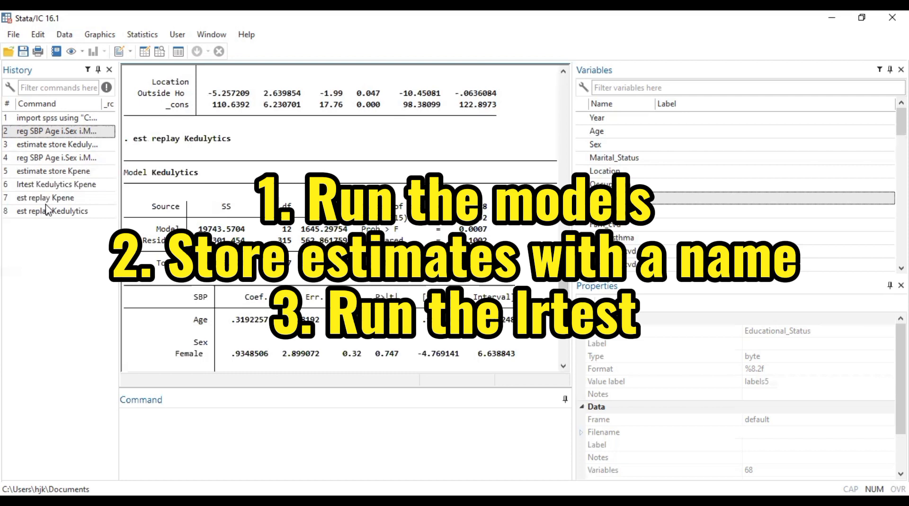
# Recall the lrtest command from the command history without running it.
pyautogui.click(57, 185)
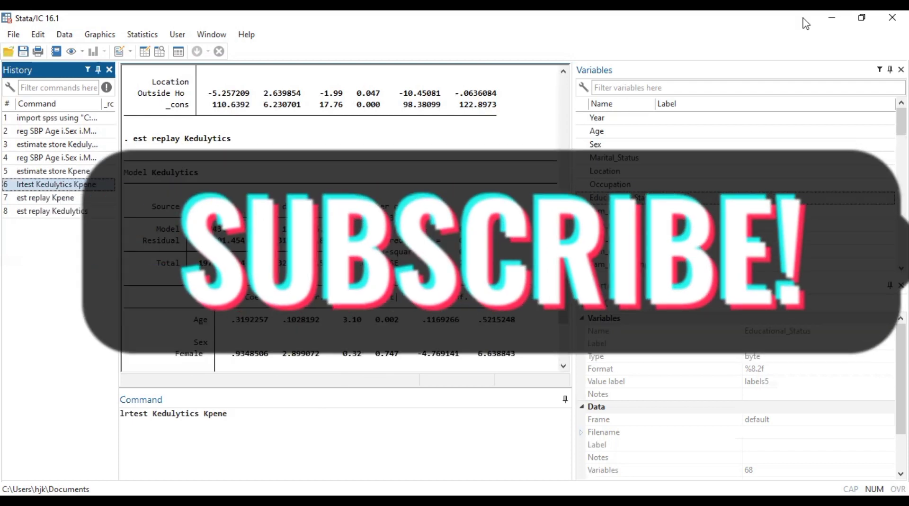
pyautogui.click(804, 19)
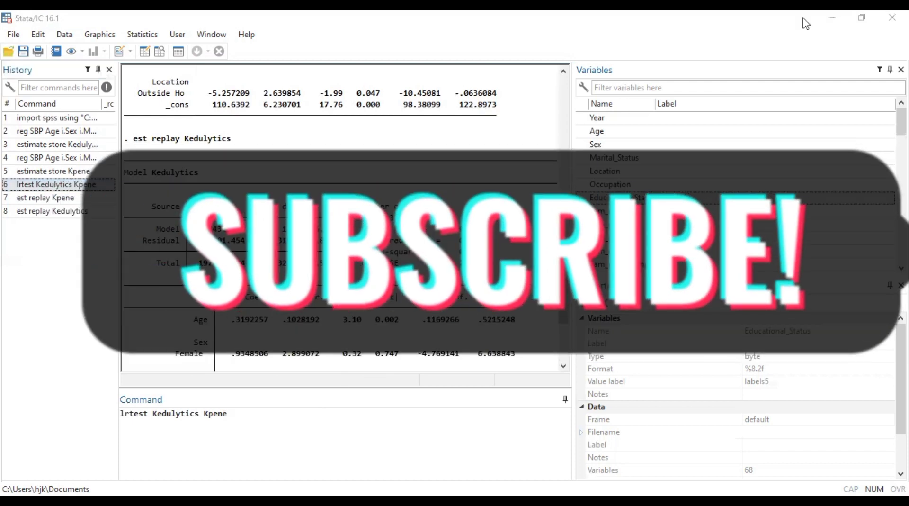